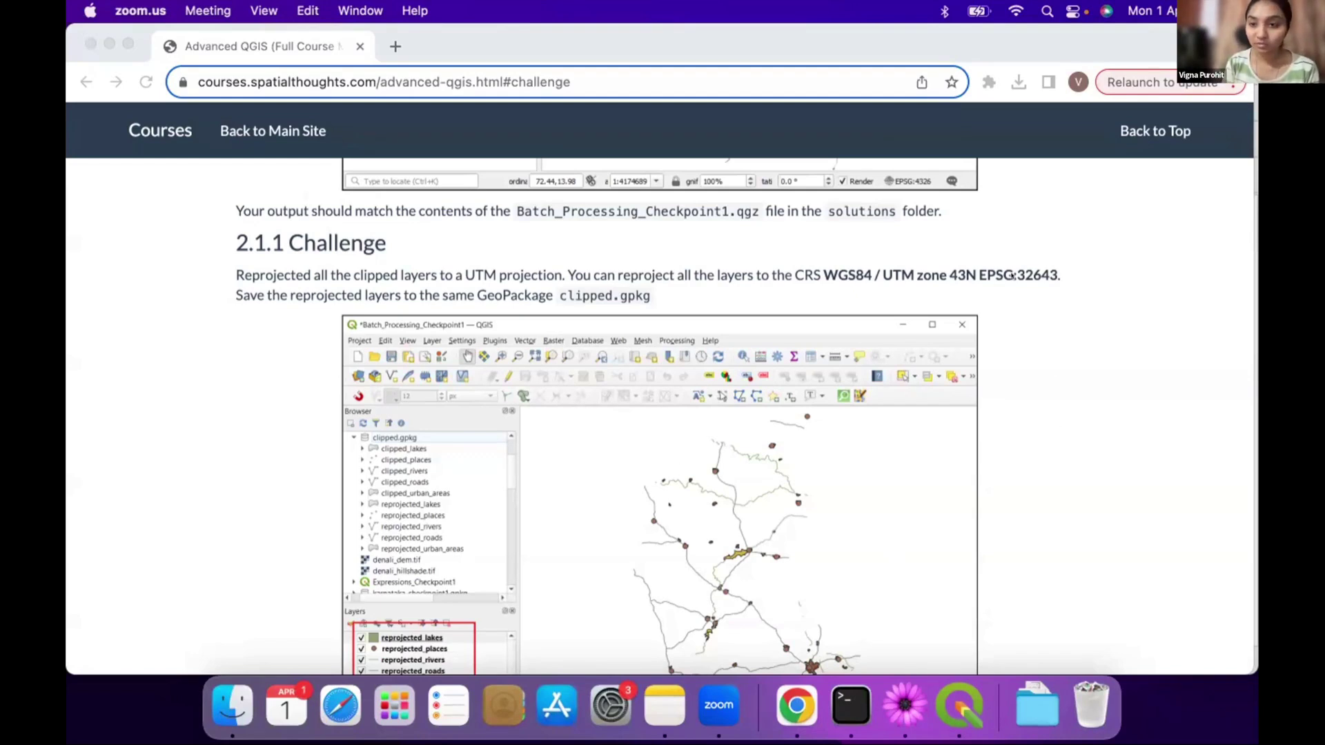
scroll(785, 439, down, 2)
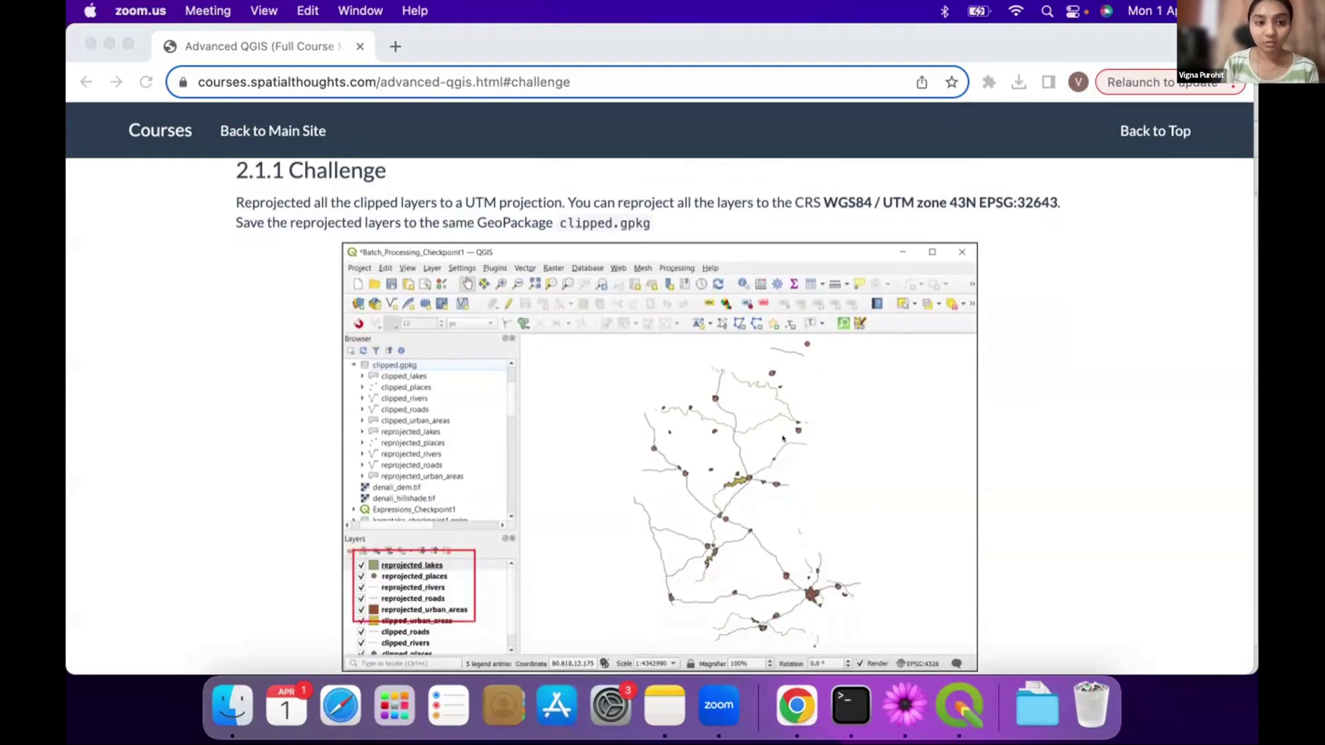
scroll(725, 495, down, 1)
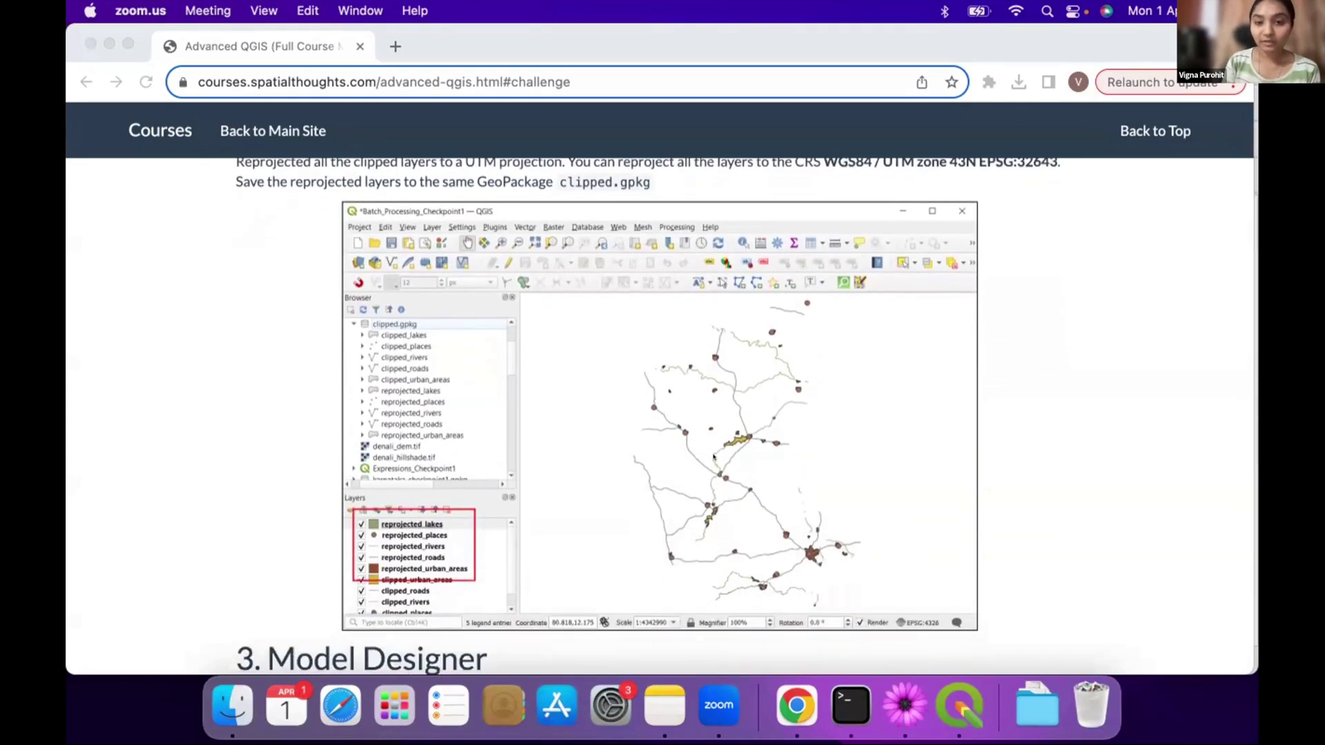
scroll(715, 456, up, 1)
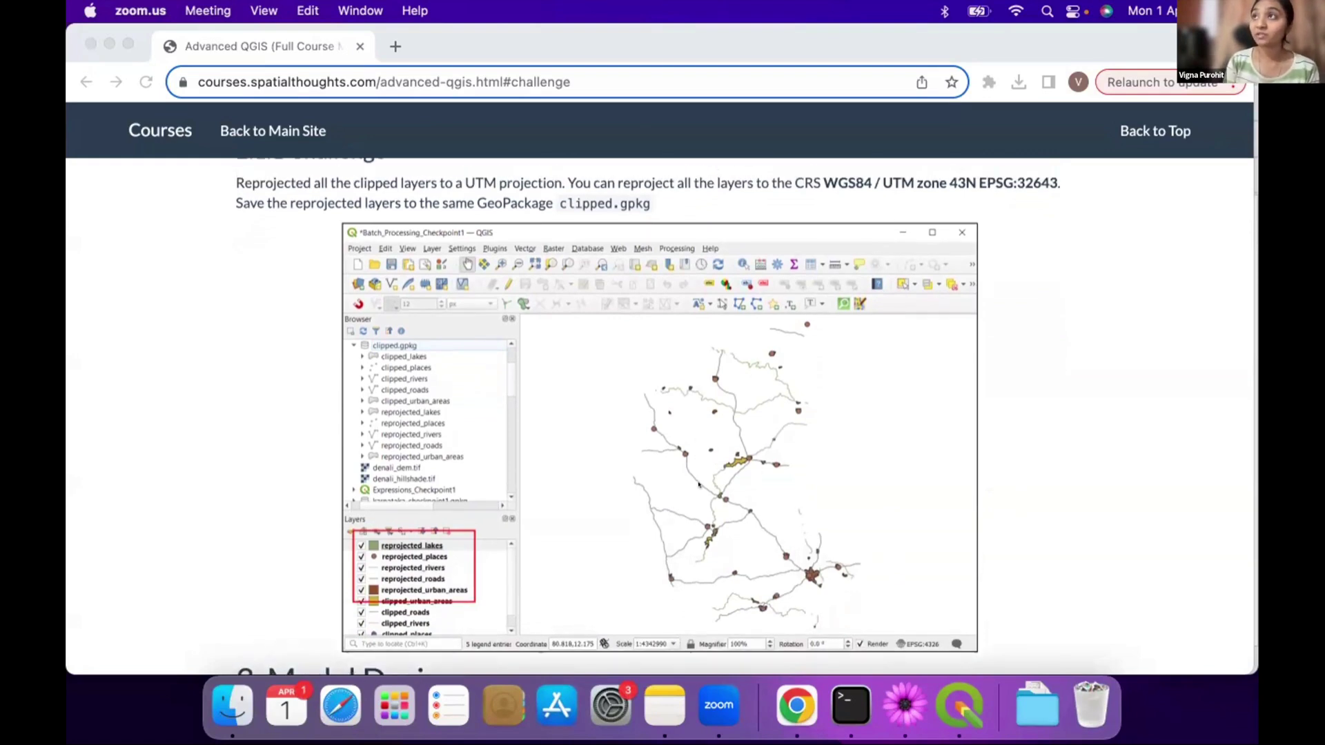
scroll(817, 321, up, 1)
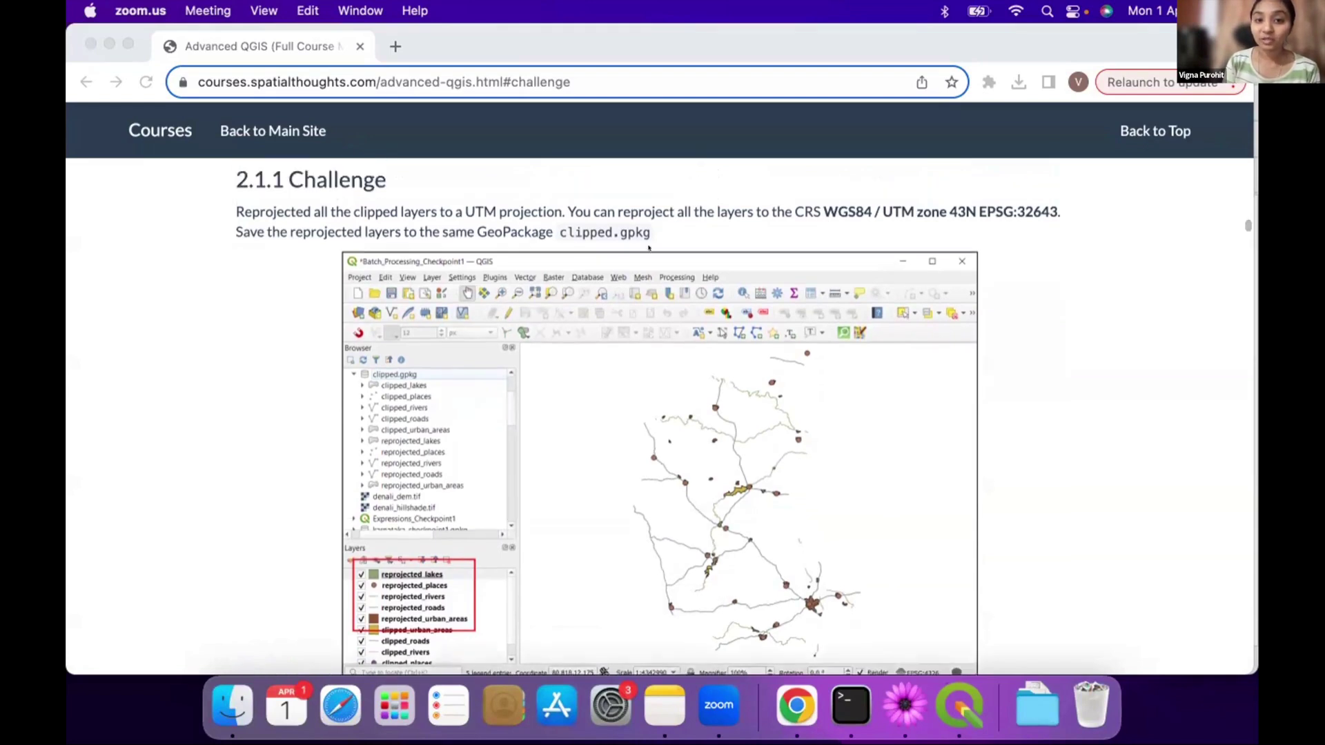
Step: Highlight the file name 'clipped.gpkg' in the 2.1.1 Challenge instructions
click(817, 349)
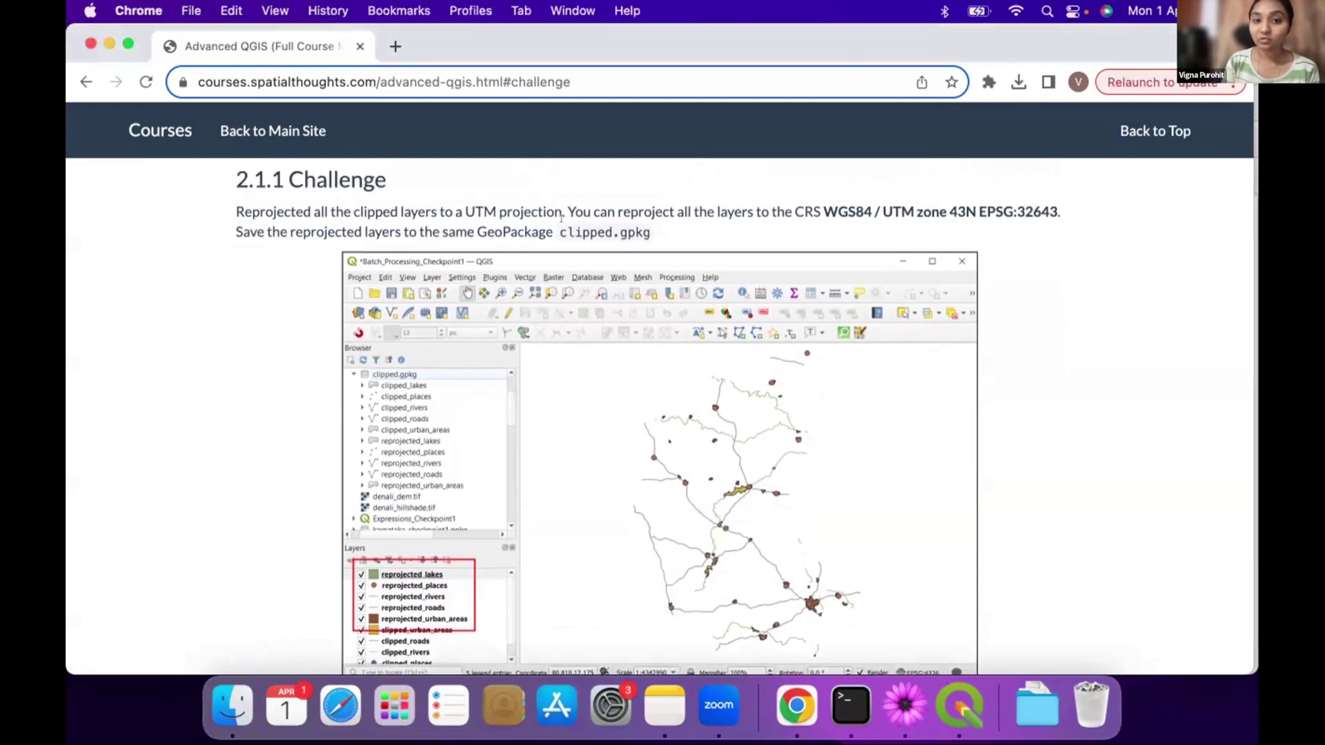
drag(568, 232, 684, 229)
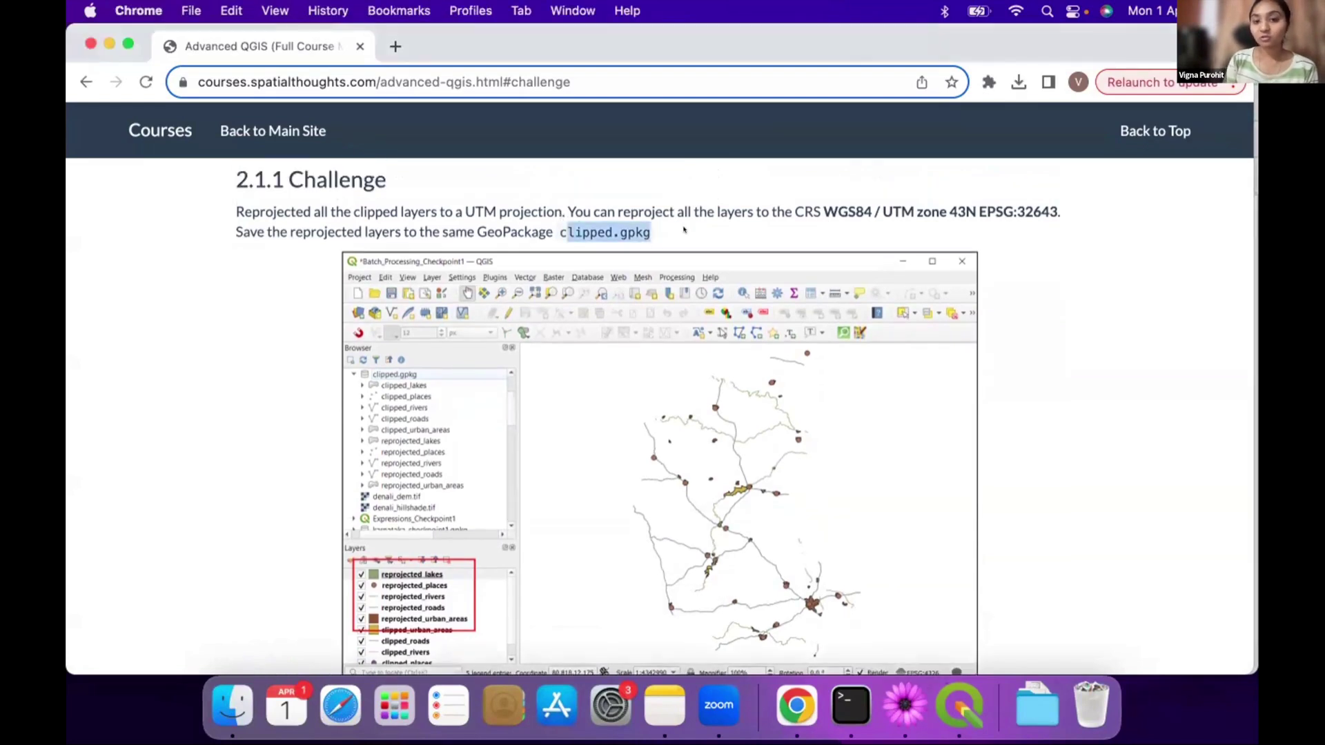
scroll(712, 352, down, 1)
scroll(713, 353, up, 1)
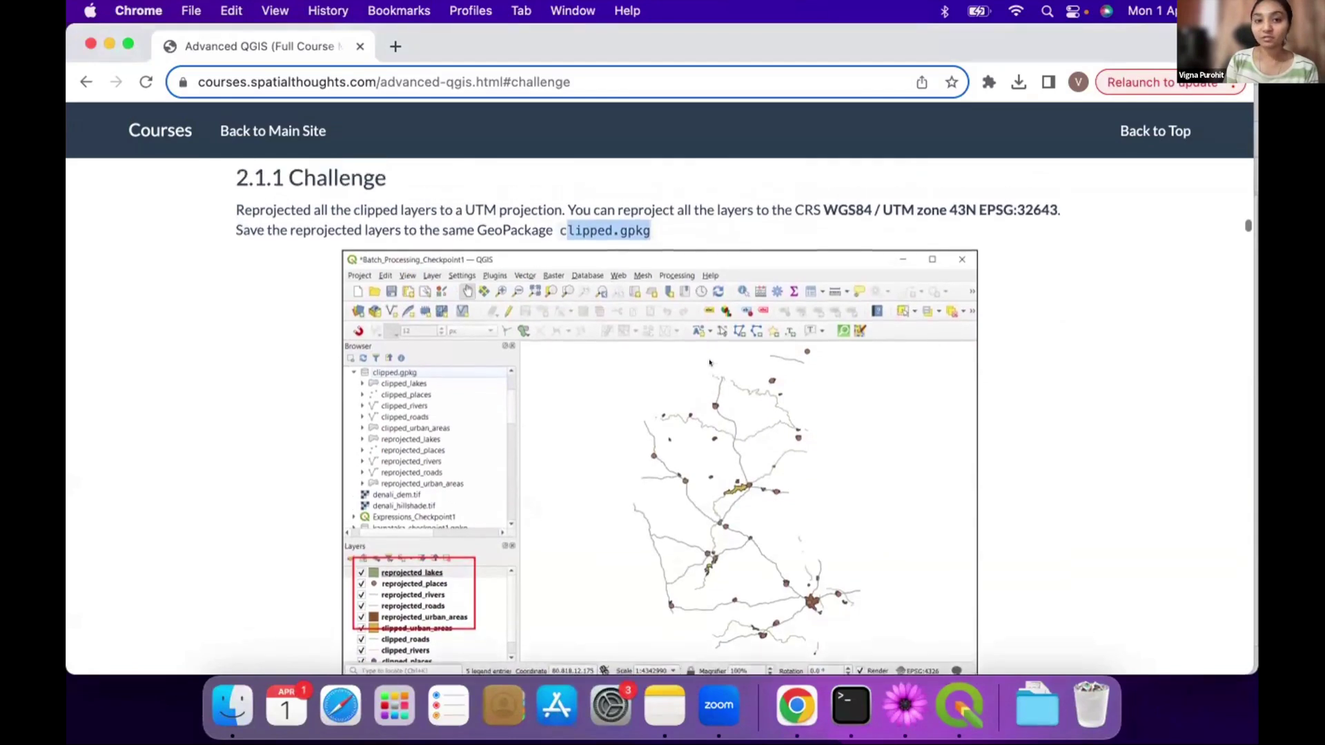
click(651, 234)
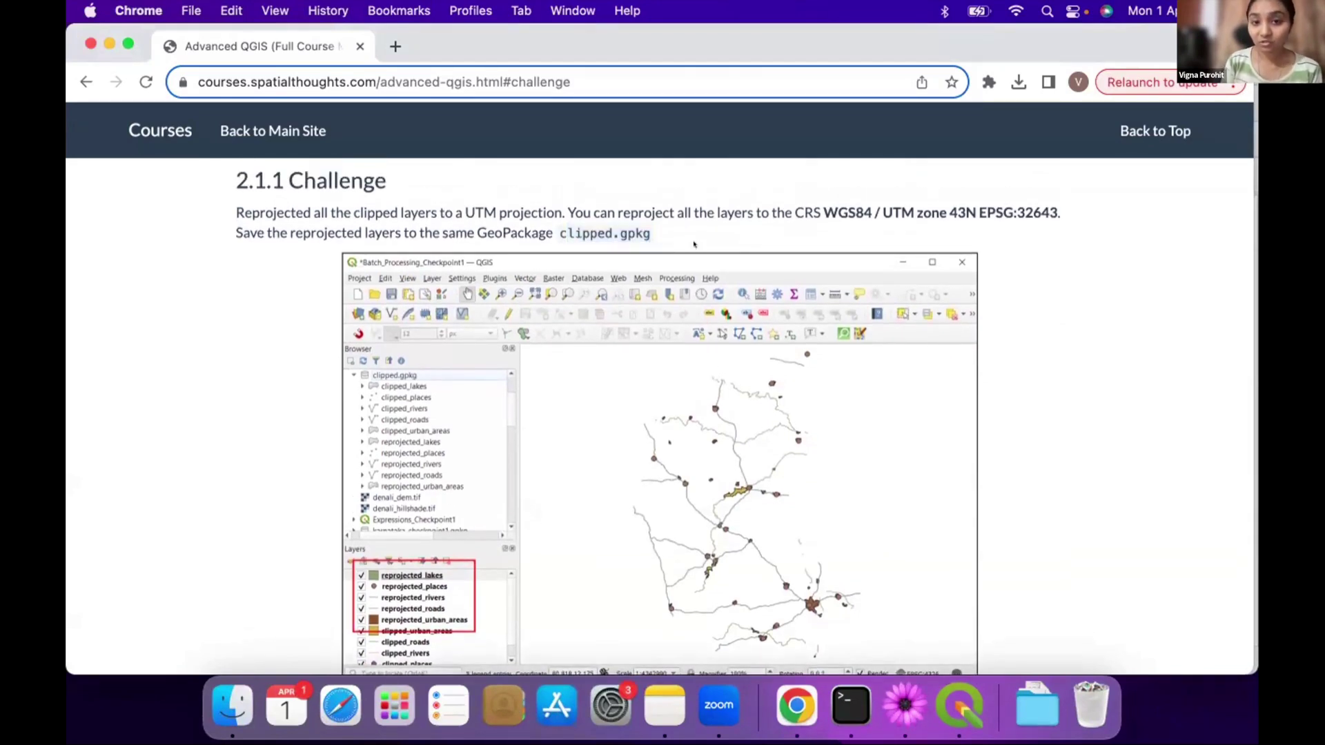
drag(650, 234, 560, 233)
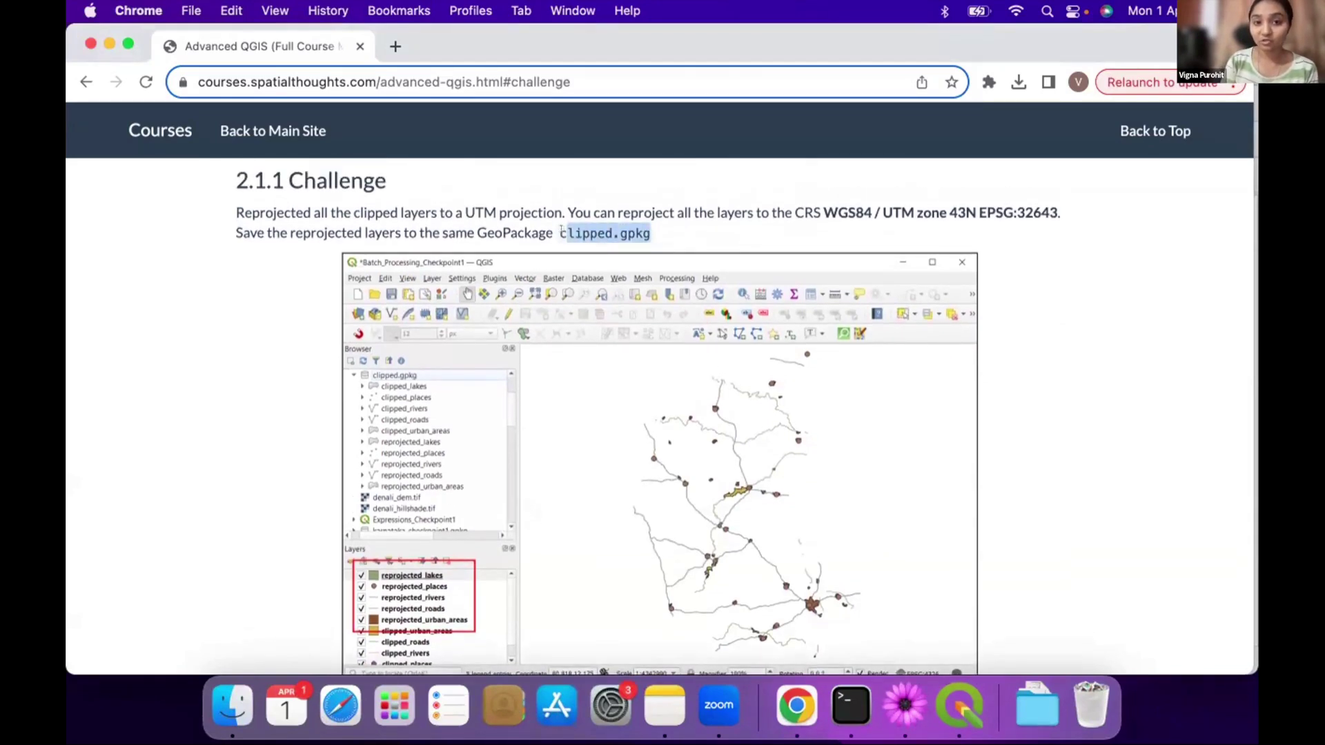